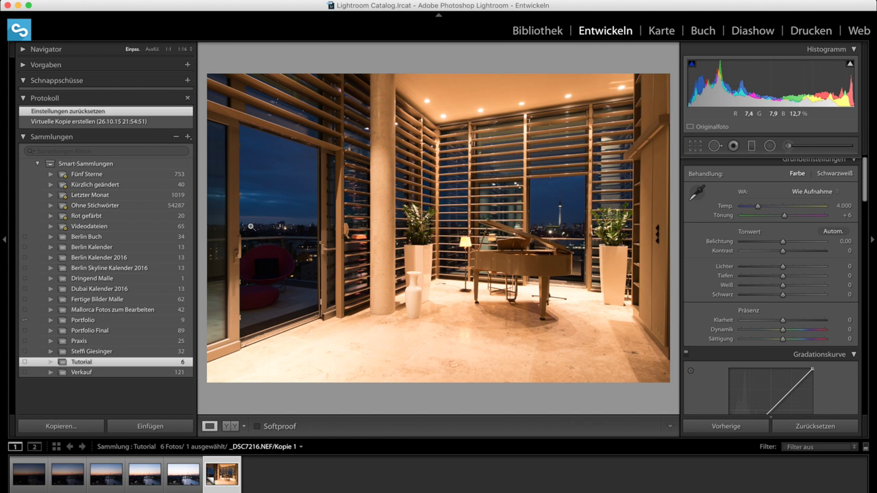
- Collapse the left Navigator/Collections panel to give the piano-room photo more room
{"action": "left_click", "coordinate": [4, 243]}
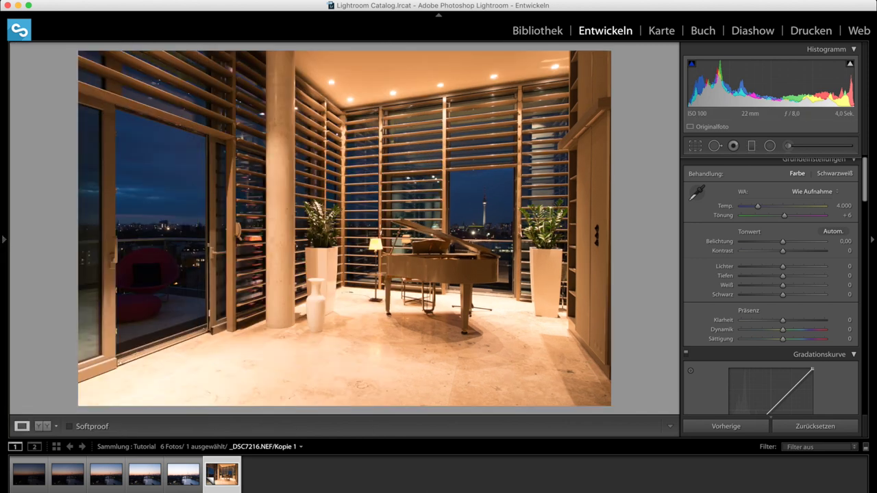
- Hide the bottom filmstrip with F6 so the photo fills more of the workspace
{"action": "key", "text": "F6"}
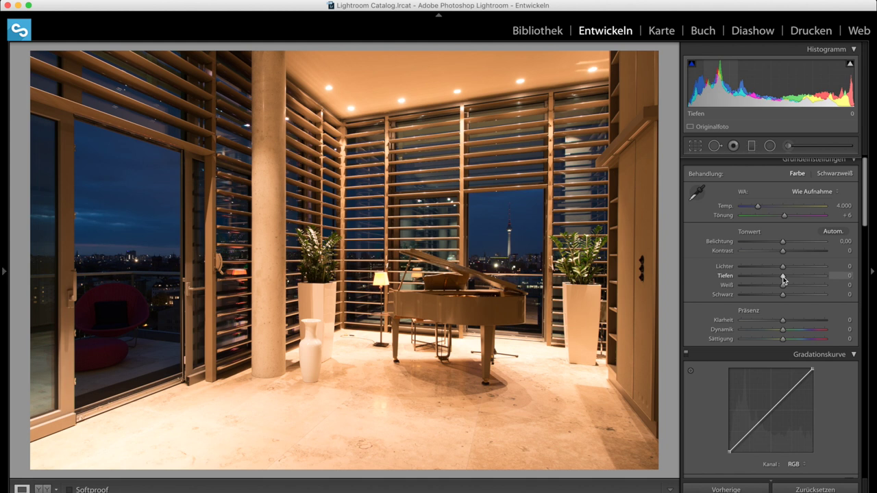
- In Basic, set Shadows +75, Highlights −70, Whites +4, Blacks −4, Exposure −0.35, Contrast +25
{"action": "left_click_drag", "start_coordinate": [784, 277], "coordinate": [816, 276]}
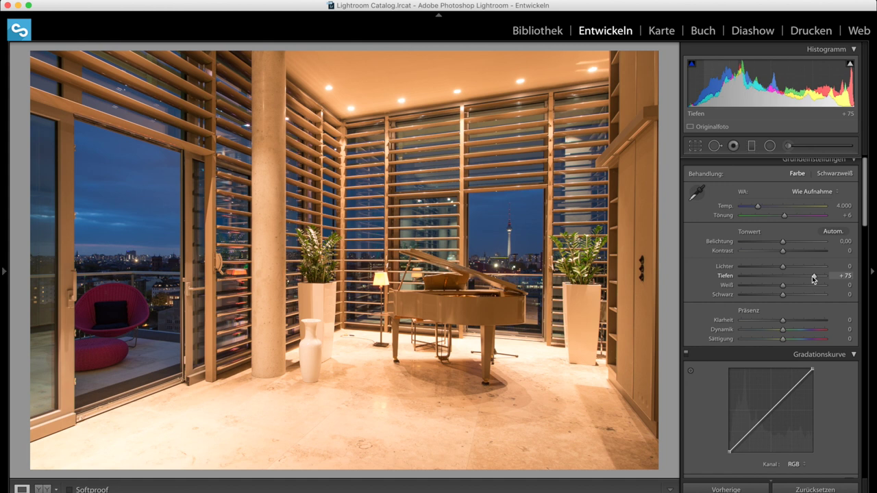
{"action": "left_click_drag", "start_coordinate": [774, 270], "coordinate": [754, 267]}
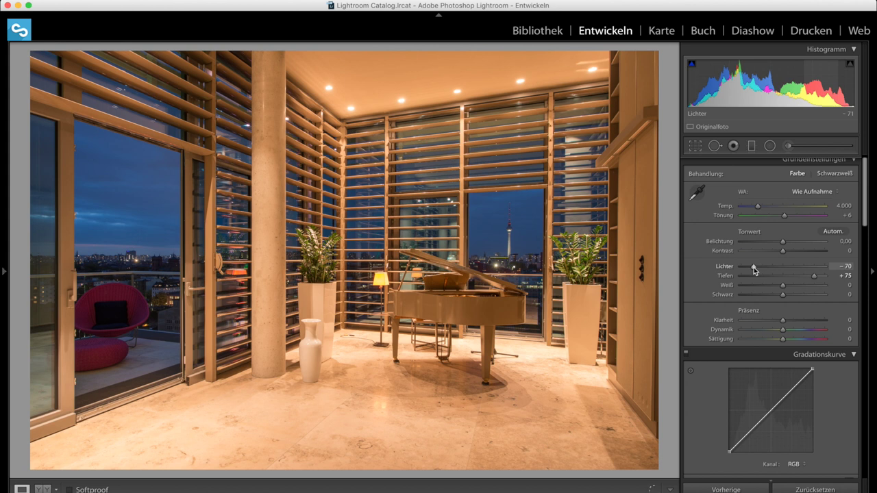
{"action": "left_click", "coordinate": [784, 286]}
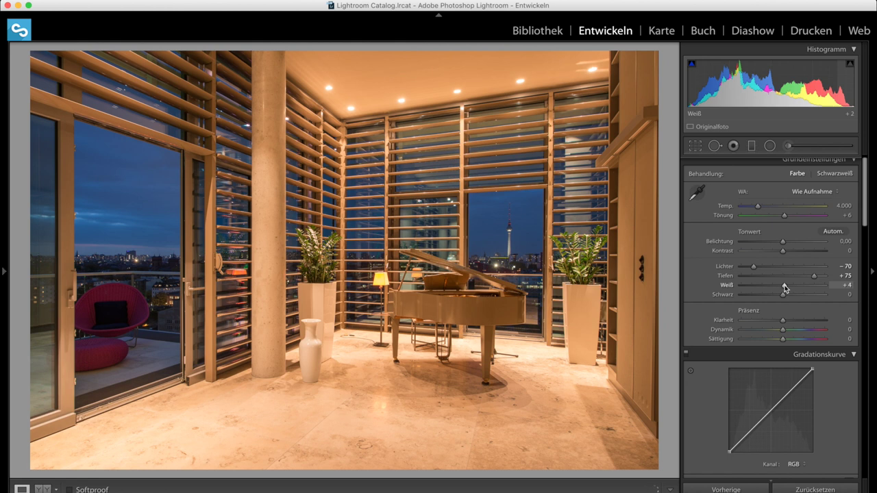
{"action": "left_click_drag", "start_coordinate": [784, 296], "coordinate": [781, 296]}
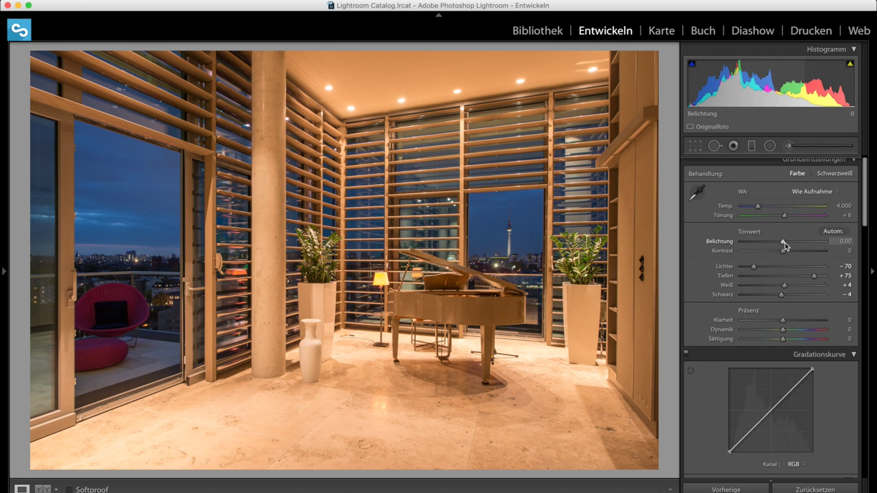
{"action": "left_click_drag", "start_coordinate": [783, 243], "coordinate": [780, 243]}
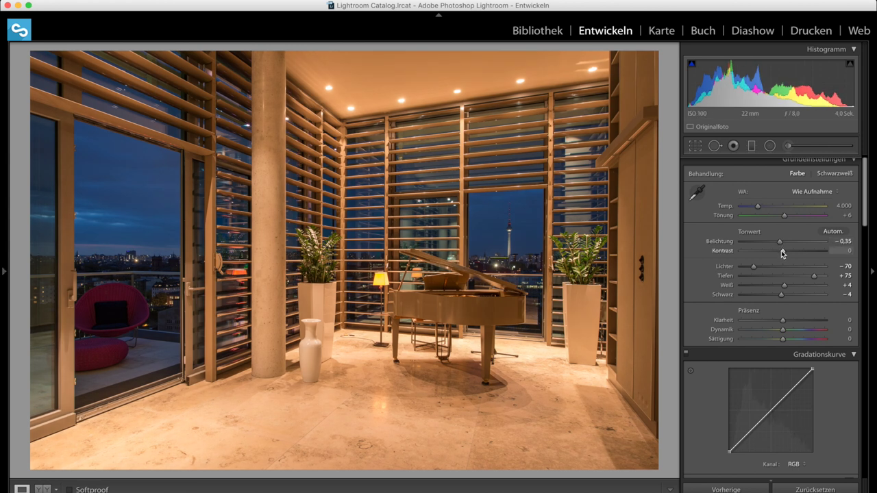
{"action": "left_click_drag", "start_coordinate": [784, 251], "coordinate": [794, 251]}
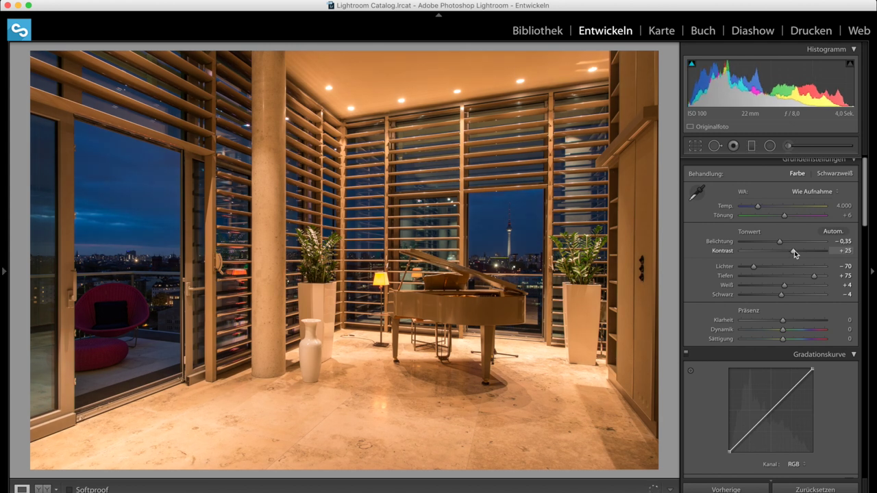
{"action": "left_click_drag", "start_coordinate": [794, 250], "coordinate": [787, 257]}
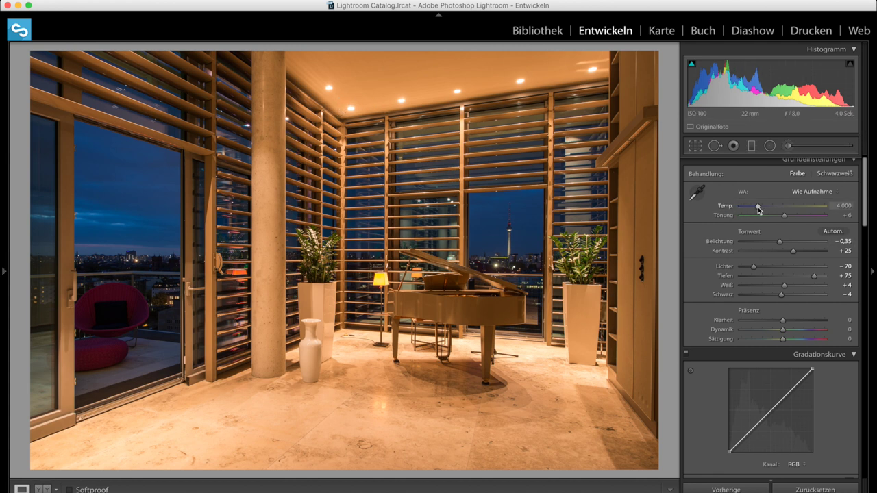
- Cool Temp to 2,875, briefly trying a greener tint before returning Tint to +6
{"action": "left_click_drag", "start_coordinate": [757, 208], "coordinate": [752, 208]}
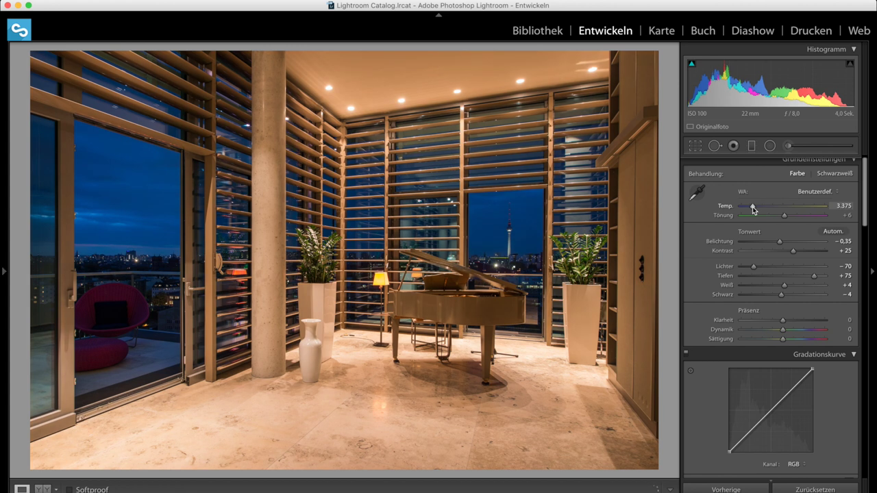
{"action": "left_click_drag", "start_coordinate": [751, 210], "coordinate": [749, 211]}
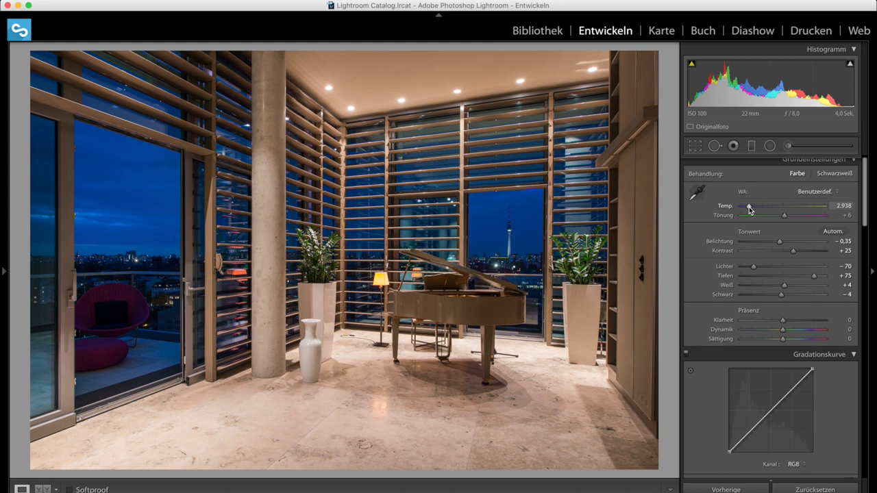
{"action": "left_click_drag", "start_coordinate": [750, 211], "coordinate": [749, 211]}
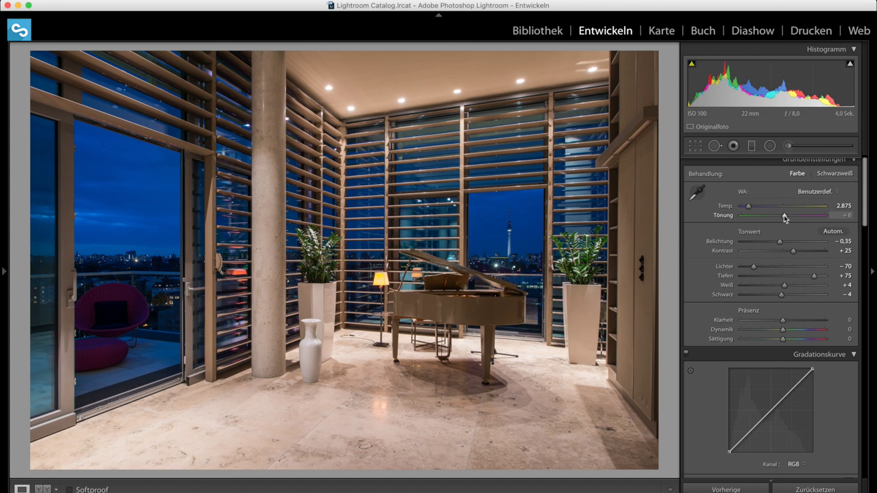
{"action": "left_click_drag", "start_coordinate": [786, 218], "coordinate": [784, 218]}
{"action": "left_click_drag", "start_coordinate": [784, 216], "coordinate": [784, 216]}
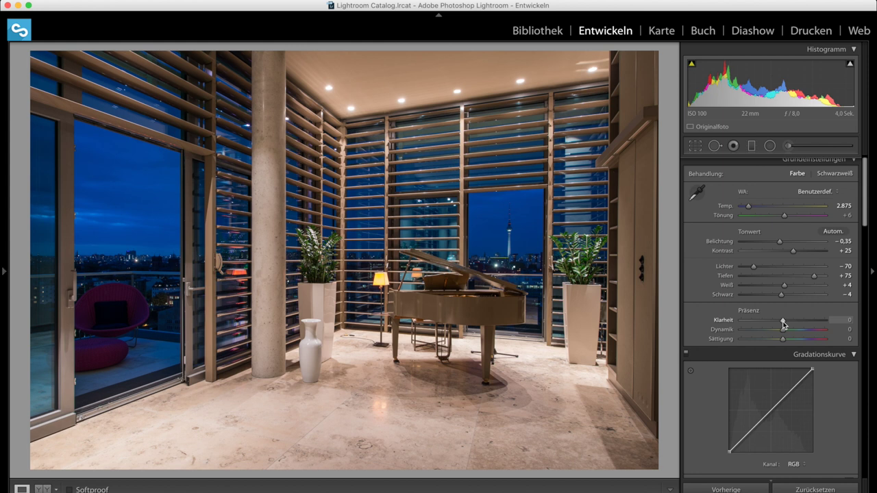
- In Presence, set Clarity +10, Vibrance +10 and Saturation −10
{"action": "left_click_drag", "start_coordinate": [784, 320], "coordinate": [787, 320]}
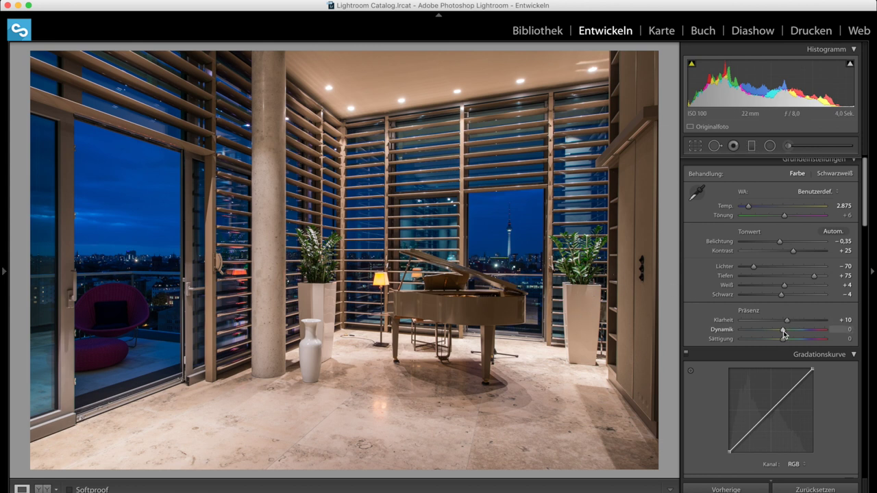
{"action": "left_click_drag", "start_coordinate": [784, 334], "coordinate": [780, 341]}
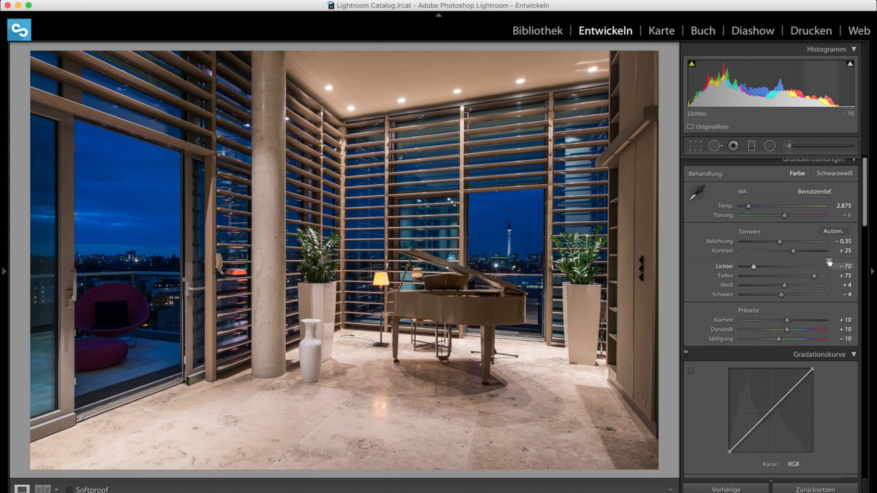
- Scroll the right Develop panel down to the HSL panel showing All colours
{"action": "scroll", "coordinate": [826, 266], "scroll_direction": "down", "scroll_amount": 2}
{"action": "scroll", "coordinate": [824, 267], "scroll_direction": "down", "scroll_amount": 1}
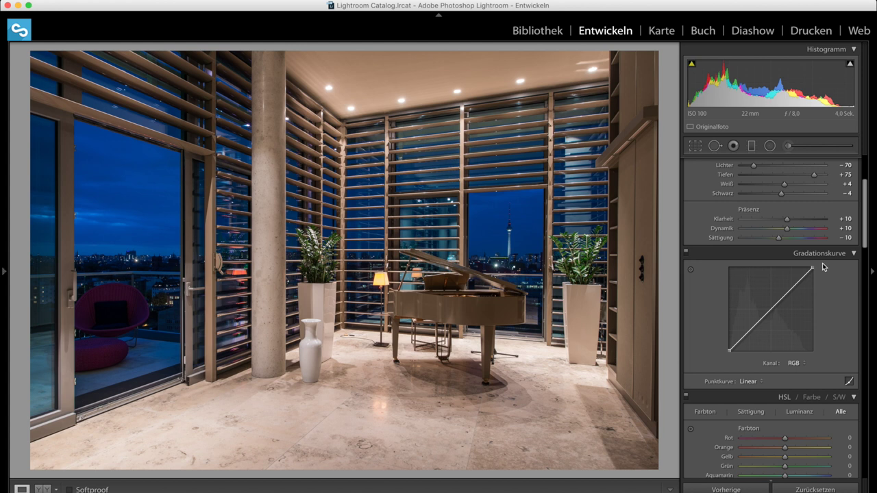
{"action": "left_click_drag", "start_coordinate": [866, 235], "coordinate": [866, 284]}
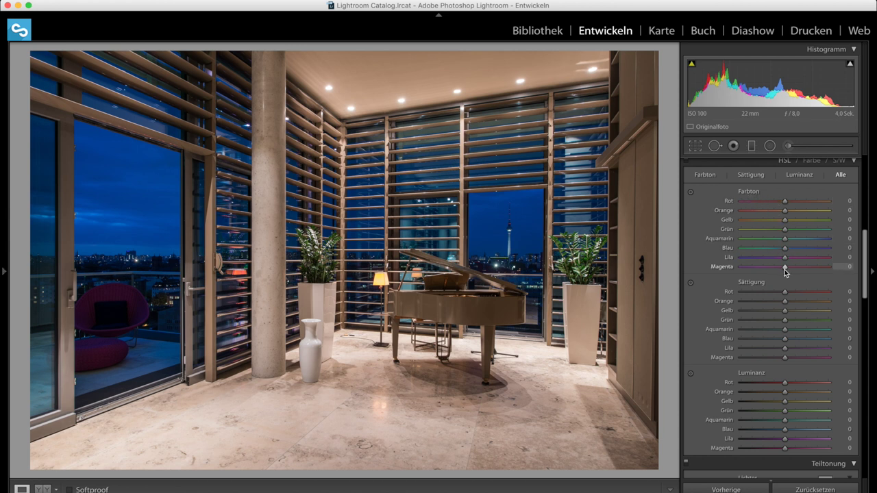
- Settle Blue hue at −11 after testing a teal shift, and set Blue saturation to −25
{"action": "left_click_drag", "start_coordinate": [786, 248], "coordinate": [781, 248]}
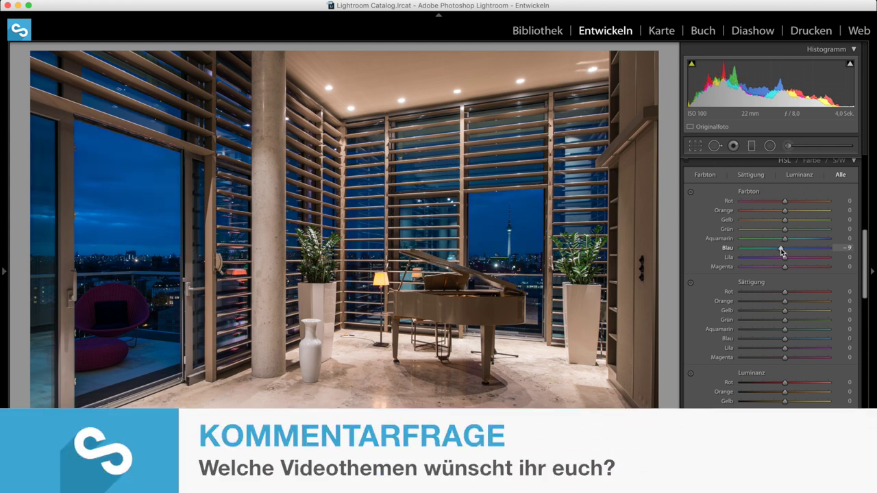
{"action": "left_click_drag", "start_coordinate": [781, 253], "coordinate": [766, 251]}
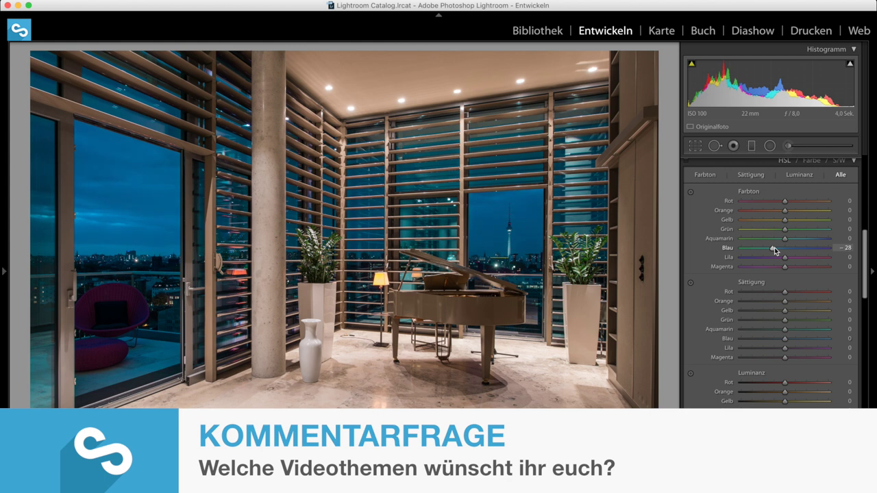
{"action": "mouse_move", "coordinate": [774, 250]}
{"action": "left_mouse_down"}
{"action": "mouse_move", "coordinate": [742, 251]}
{"action": "mouse_move", "coordinate": [779, 251]}
{"action": "left_mouse_up"}
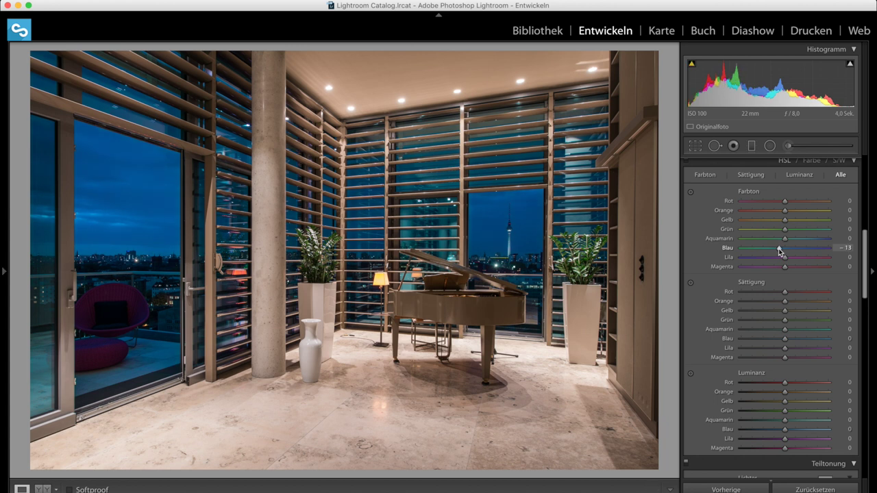
{"action": "left_click_drag", "start_coordinate": [780, 251], "coordinate": [781, 248]}
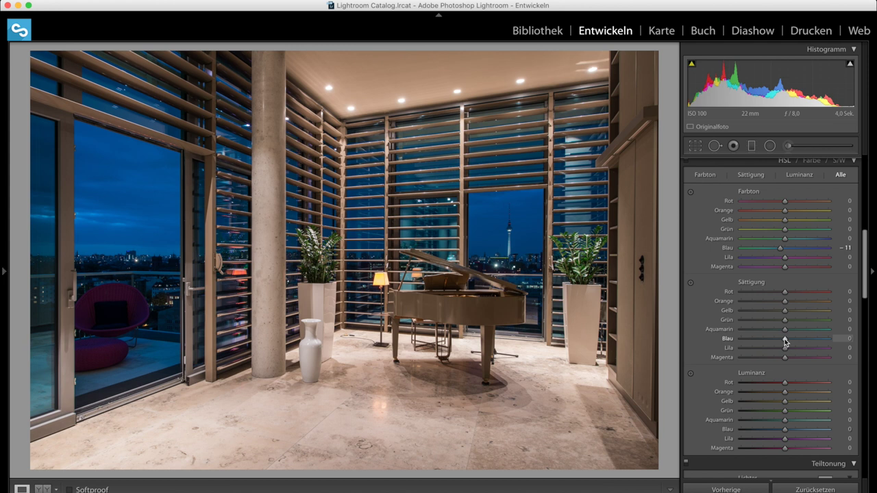
{"action": "left_click_drag", "start_coordinate": [786, 339], "coordinate": [773, 339]}
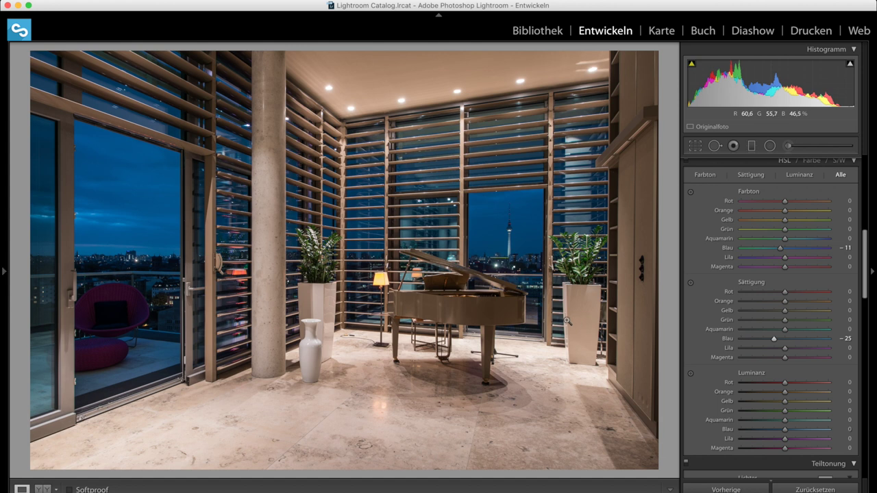
- Brighten the blues with HSL Blue luminance at +40
{"action": "scroll", "coordinate": [782, 398], "scroll_direction": "down", "scroll_amount": 2}
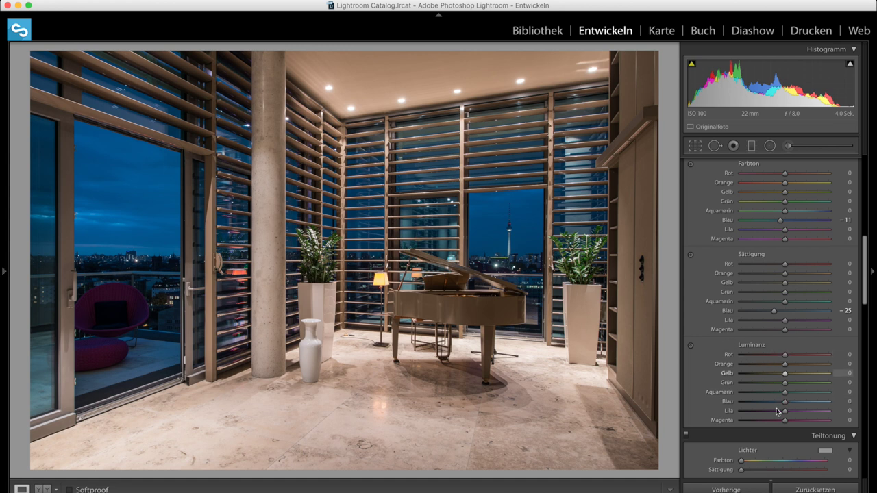
{"action": "left_click_drag", "start_coordinate": [785, 403], "coordinate": [802, 405]}
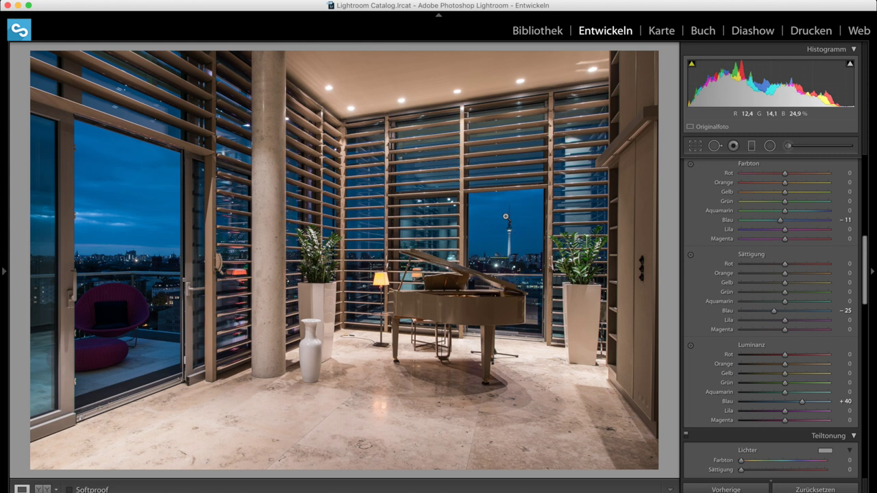
{"action": "left_click_drag", "start_coordinate": [868, 266], "coordinate": [867, 328]}
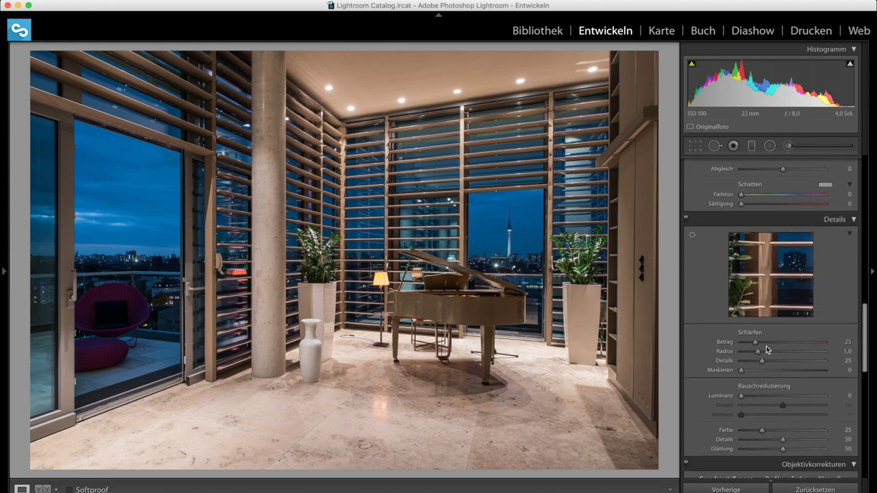
- Set sharpening Amount to 81 and Masking to 50, previewing the edge mask
{"action": "left_click_drag", "start_coordinate": [756, 344], "coordinate": [778, 344]}
{"action": "left_click_drag", "start_coordinate": [779, 342], "coordinate": [788, 342]}
{"action": "left_click_drag", "start_coordinate": [785, 341], "coordinate": [786, 342]}
{"action": "left_click_drag", "start_coordinate": [743, 373], "coordinate": [763, 374]}
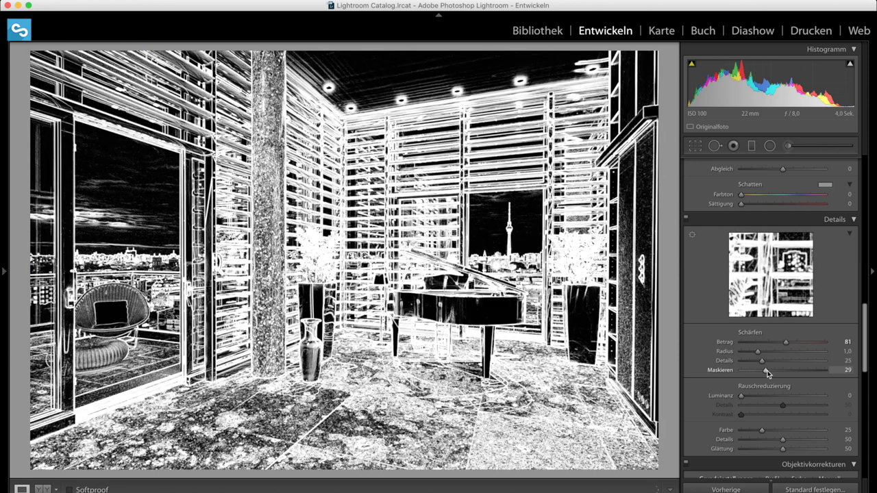
{"action": "left_click_drag", "start_coordinate": [764, 373], "coordinate": [776, 372]}
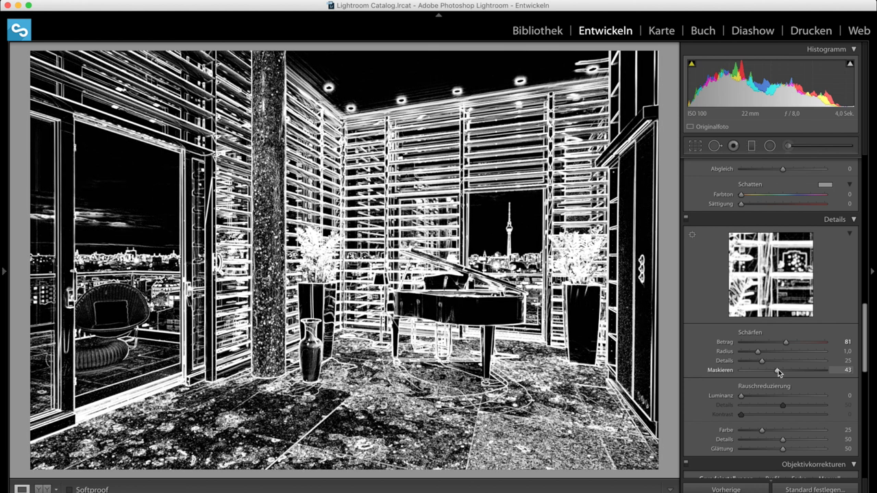
{"action": "left_click_drag", "start_coordinate": [780, 370], "coordinate": [784, 369]}
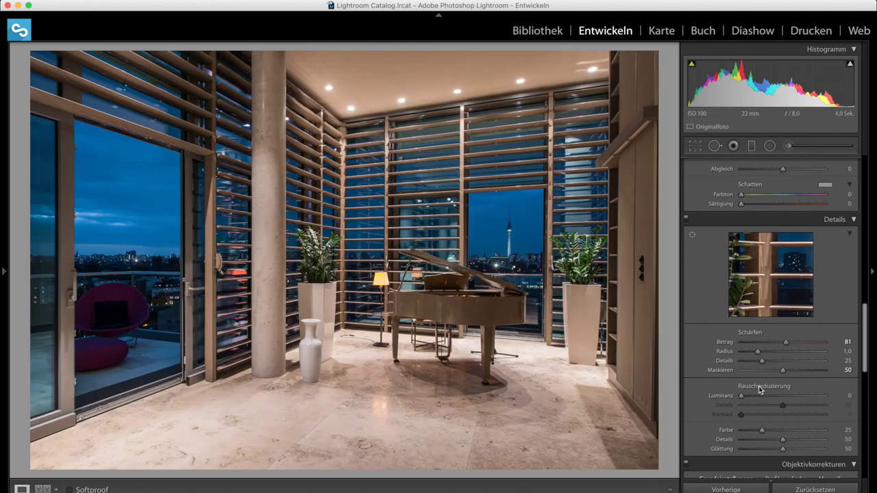
- Enable lens Profile Corrections and chromatic aberration removal, and apply Upright Auto
{"action": "scroll", "coordinate": [759, 387], "scroll_direction": "down", "scroll_amount": 5}
{"action": "scroll", "coordinate": [756, 390], "scroll_direction": "down", "scroll_amount": 1}
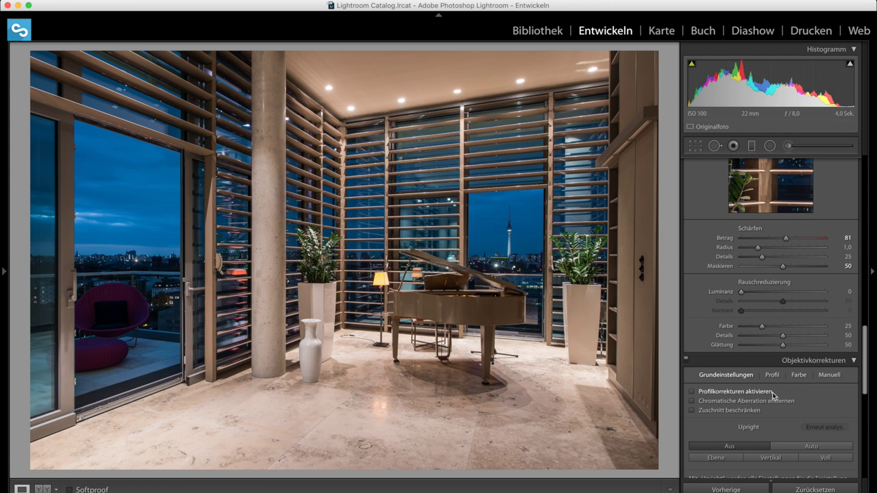
{"action": "scroll", "coordinate": [741, 395], "scroll_direction": "down", "scroll_amount": 1}
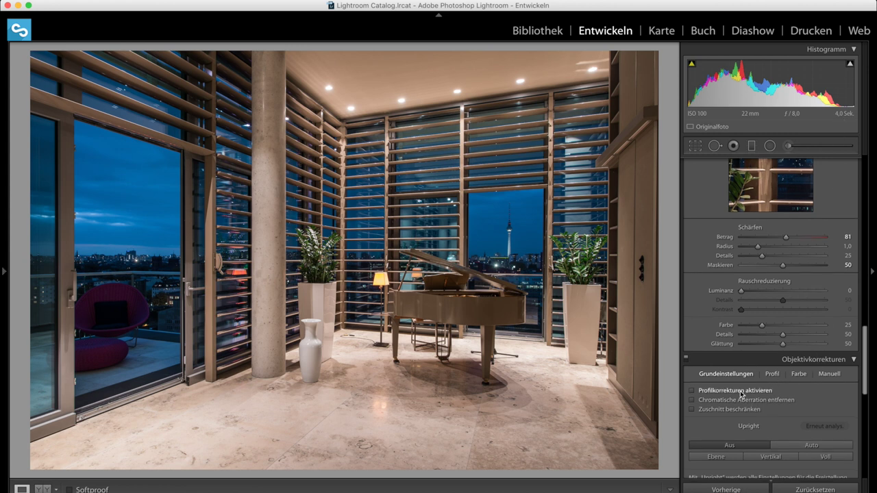
{"action": "left_click", "coordinate": [741, 392]}
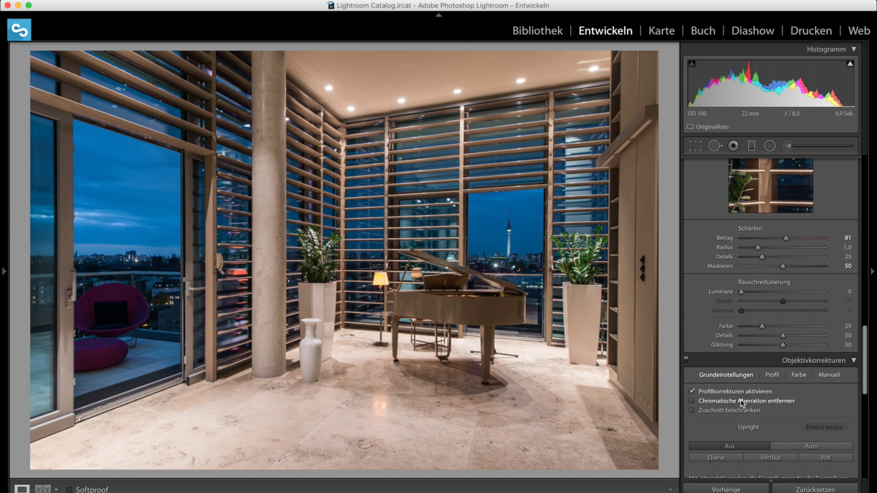
{"action": "scroll", "coordinate": [795, 404], "scroll_direction": "down", "scroll_amount": 2}
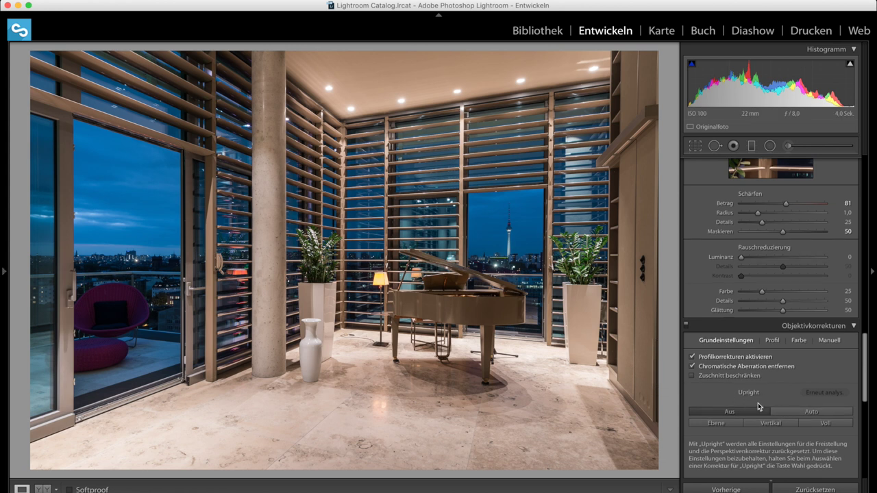
{"action": "left_click", "coordinate": [799, 411]}
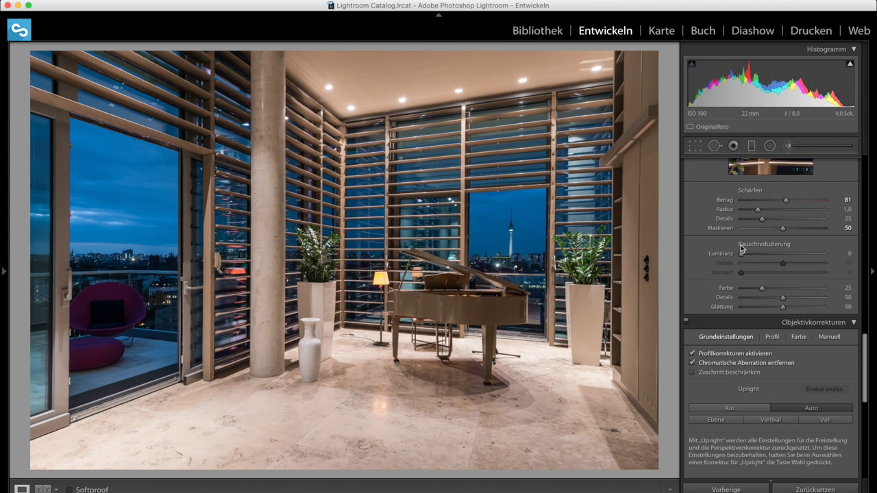
- Set the manual Vertikal perspective correction to +1 in Objektivkorrekturen, on top of Upright Auto
{"action": "left_click", "coordinate": [827, 336]}
{"action": "left_click_drag", "start_coordinate": [783, 372], "coordinate": [782, 376]}
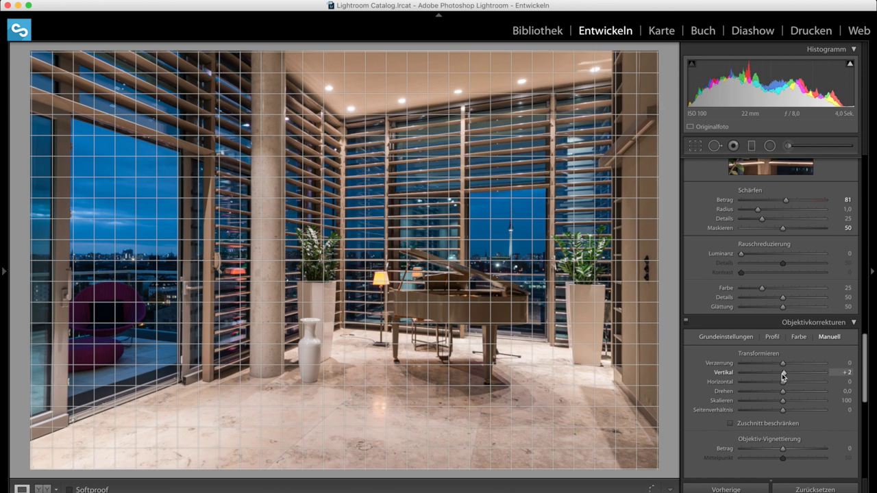
{"action": "left_click_drag", "start_coordinate": [784, 377], "coordinate": [783, 376]}
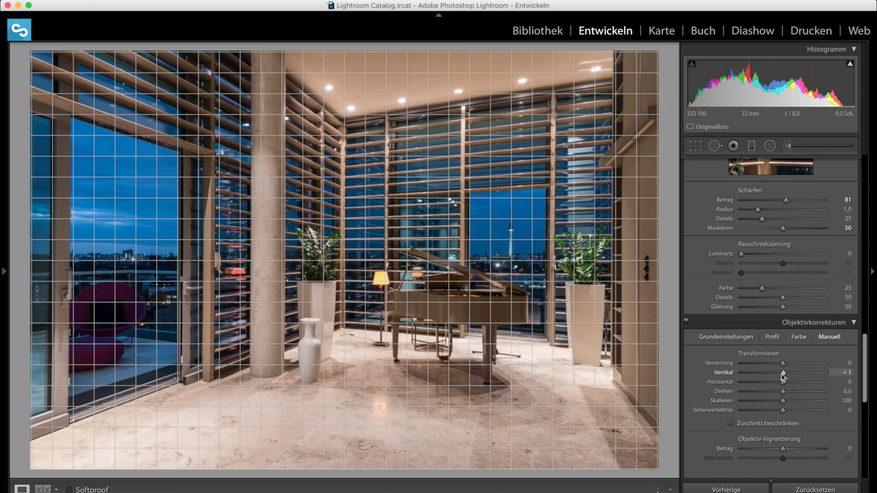
{"action": "left_click", "coordinate": [724, 334]}
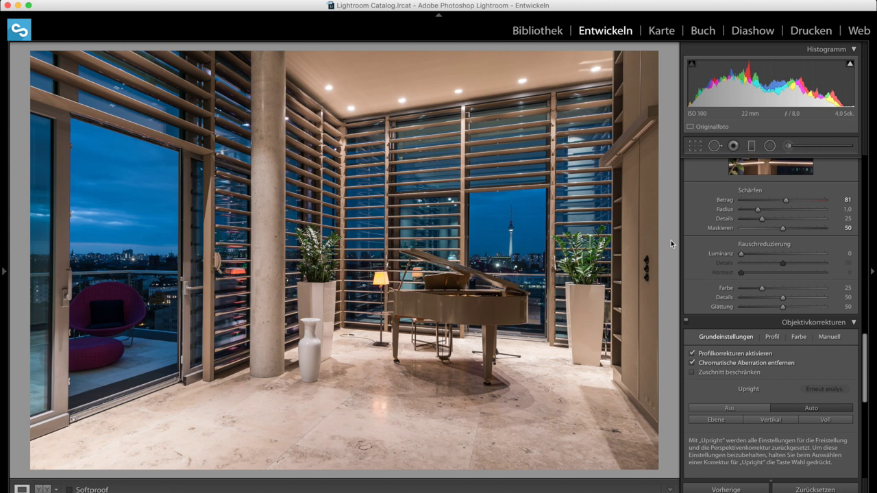
{"action": "scroll", "coordinate": [766, 264], "scroll_direction": "down", "scroll_amount": 3}
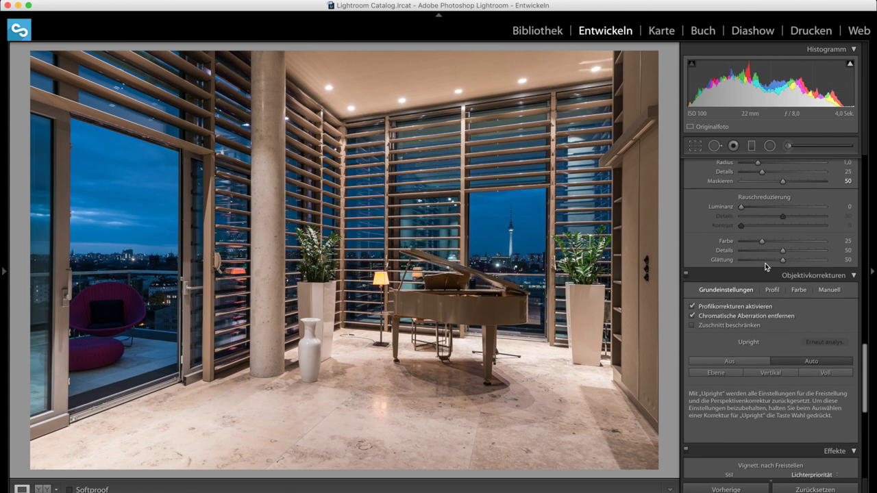
{"action": "scroll", "coordinate": [766, 266], "scroll_direction": "up", "scroll_amount": 5}
{"action": "scroll", "coordinate": [766, 266], "scroll_direction": "up", "scroll_amount": 5}
{"action": "scroll", "coordinate": [765, 266], "scroll_direction": "up", "scroll_amount": 5}
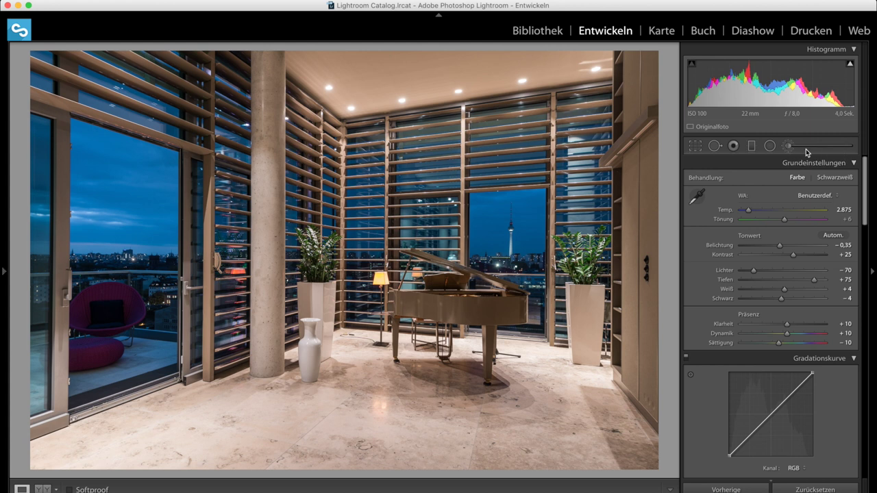
- Draw a radial filter ellipse on the right wall and position it over the tall cabinet
{"action": "left_click", "coordinate": [770, 146]}
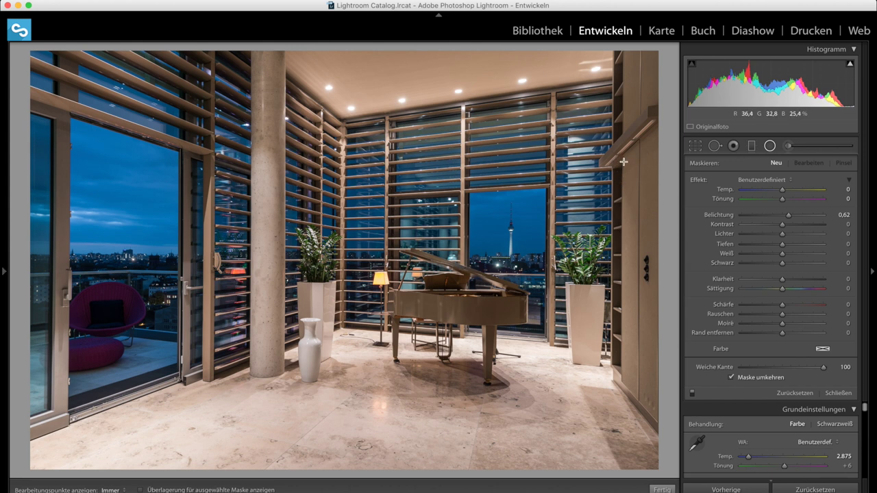
{"action": "mouse_move", "coordinate": [628, 157]}
{"action": "left_mouse_down"}
{"action": "mouse_move", "coordinate": [656, 265]}
{"action": "mouse_move", "coordinate": [651, 251]}
{"action": "left_mouse_up"}
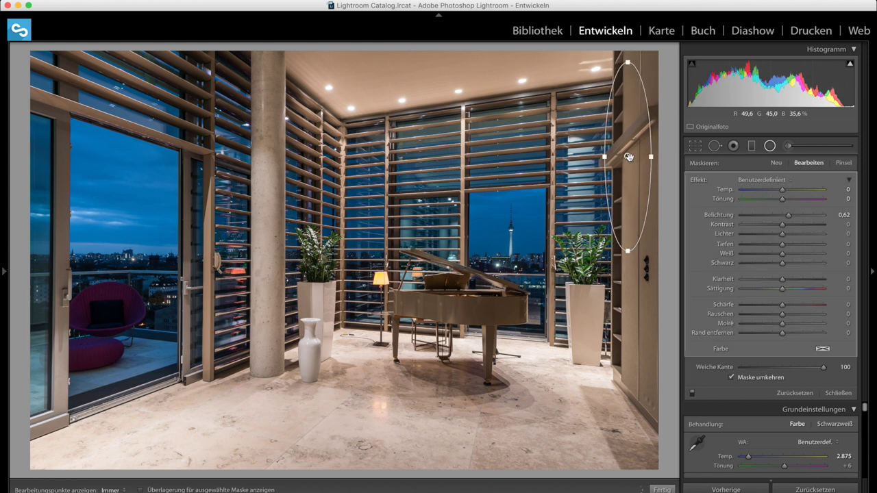
{"action": "left_click_drag", "start_coordinate": [628, 173], "coordinate": [637, 300]}
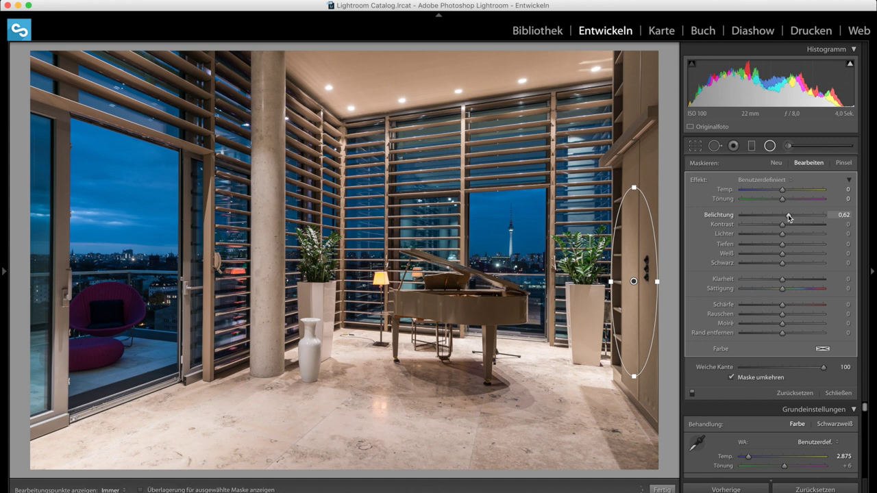
{"action": "mouse_move", "coordinate": [635, 281]}
{"action": "left_mouse_down"}
{"action": "mouse_move", "coordinate": [639, 133]}
{"action": "mouse_move", "coordinate": [637, 280]}
{"action": "left_mouse_up"}
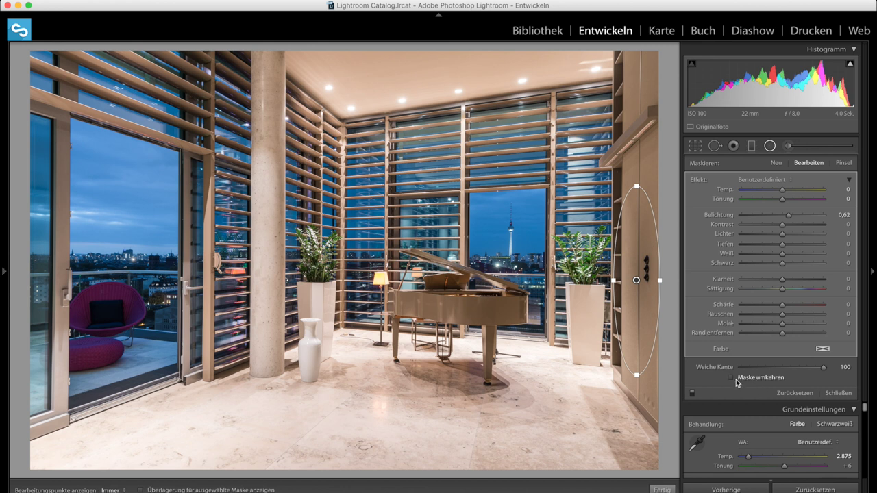
- Invert the cabinet filter's mask, raise Belichtung to 1,51, and stretch the ellipse taller
{"action": "left_click", "coordinate": [732, 378]}
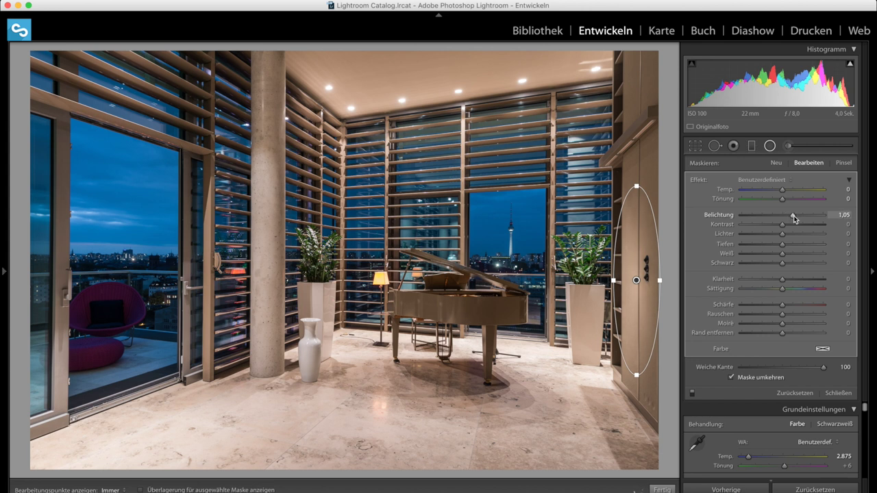
{"action": "left_click_drag", "start_coordinate": [794, 215], "coordinate": [795, 216]}
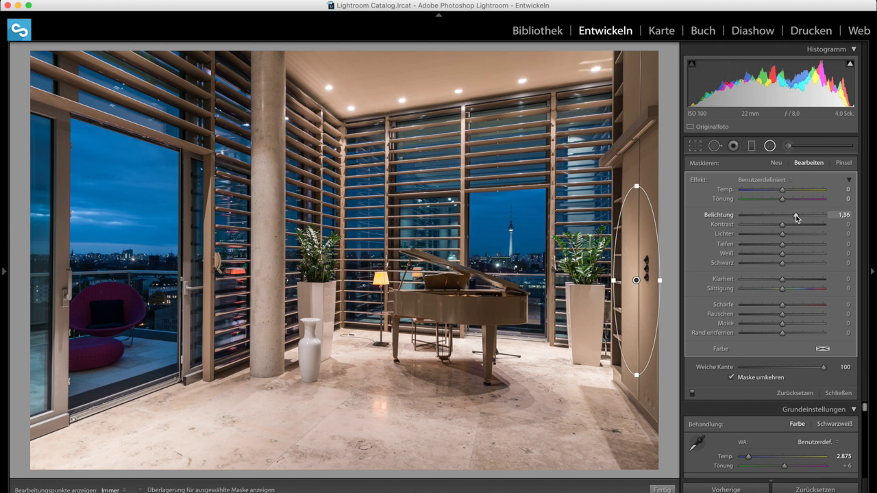
{"action": "left_click_drag", "start_coordinate": [797, 215], "coordinate": [797, 215]}
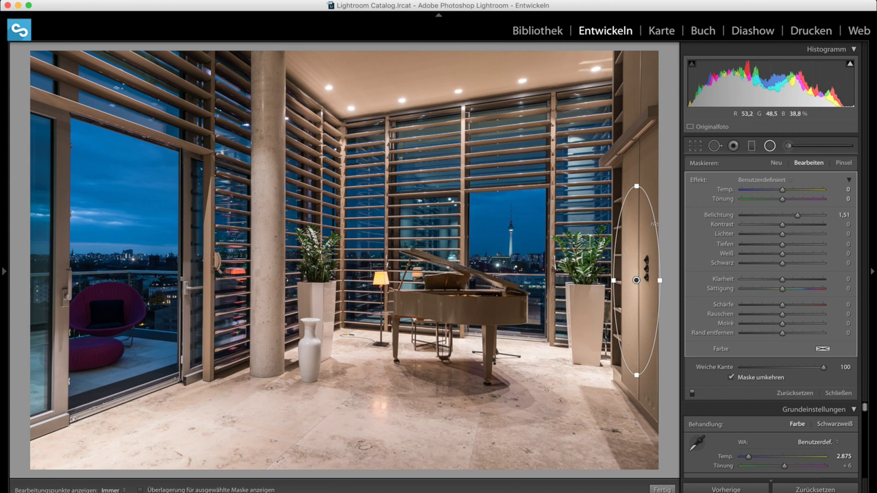
{"action": "left_click_drag", "start_coordinate": [637, 187], "coordinate": [637, 165]}
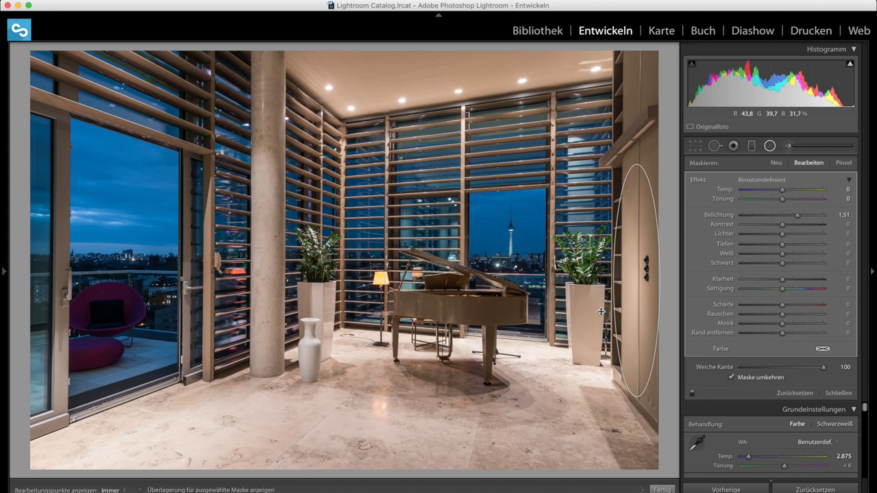
{"action": "left_click_drag", "start_coordinate": [628, 249], "coordinate": [634, 246]}
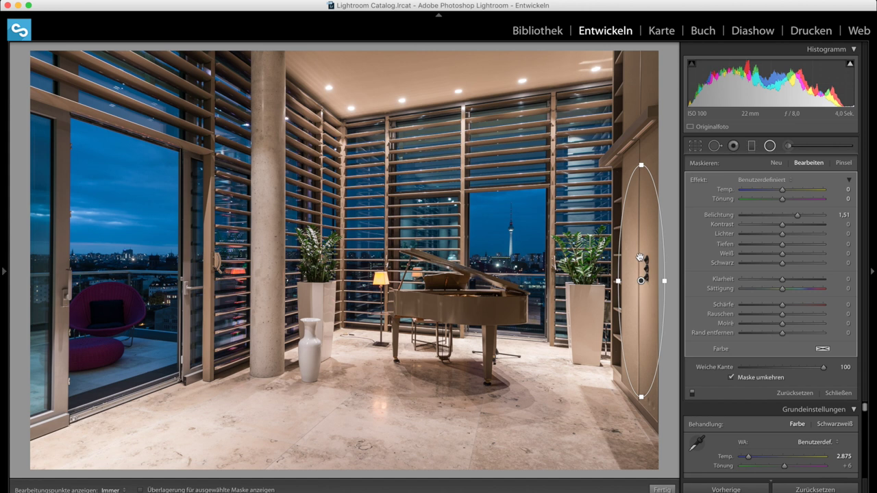
- Place a radial filter on the piano body with Belichtung raised to about 1,28
{"action": "left_click_drag", "start_coordinate": [420, 303], "coordinate": [472, 316]}
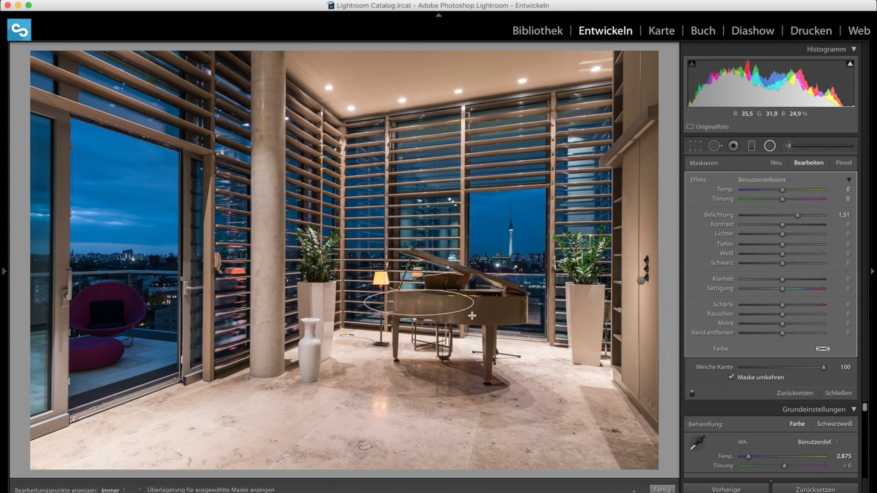
{"action": "left_click_drag", "start_coordinate": [419, 303], "coordinate": [477, 310]}
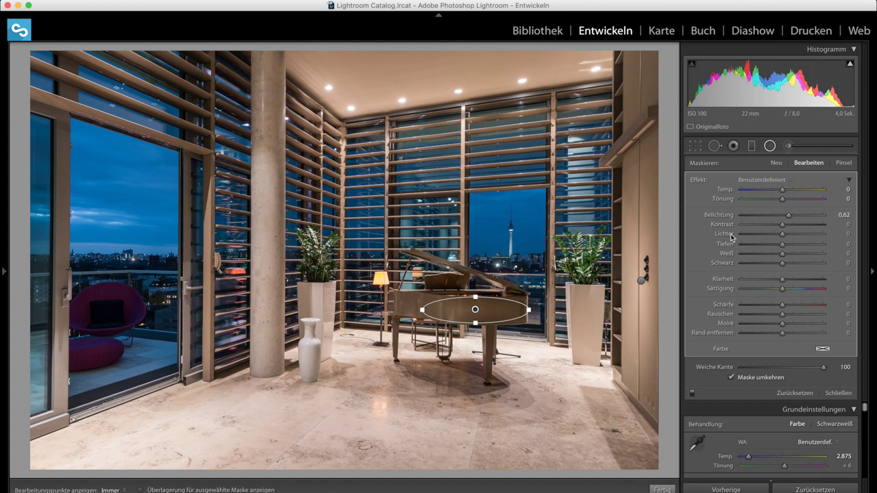
{"action": "left_click_drag", "start_coordinate": [790, 217], "coordinate": [796, 217]}
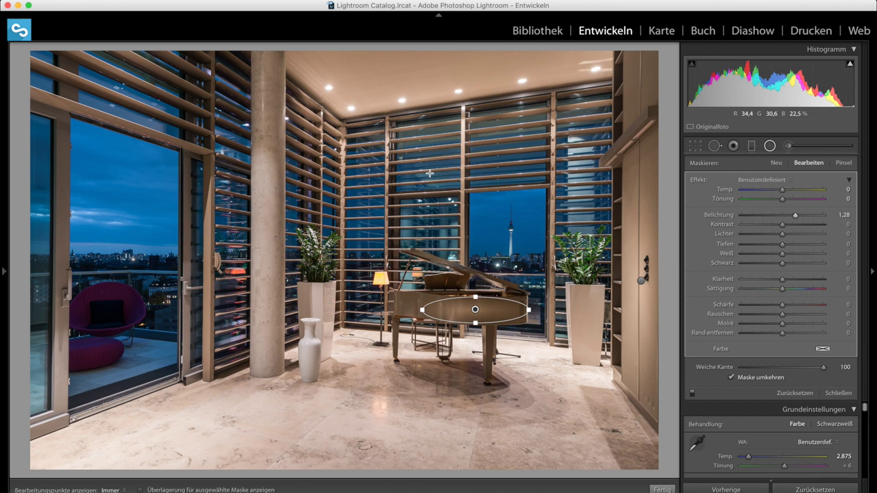
- Duplicate the piano filter as a tall narrow ellipse on the column, then add a chair filter
{"action": "right_click", "coordinate": [496, 316]}
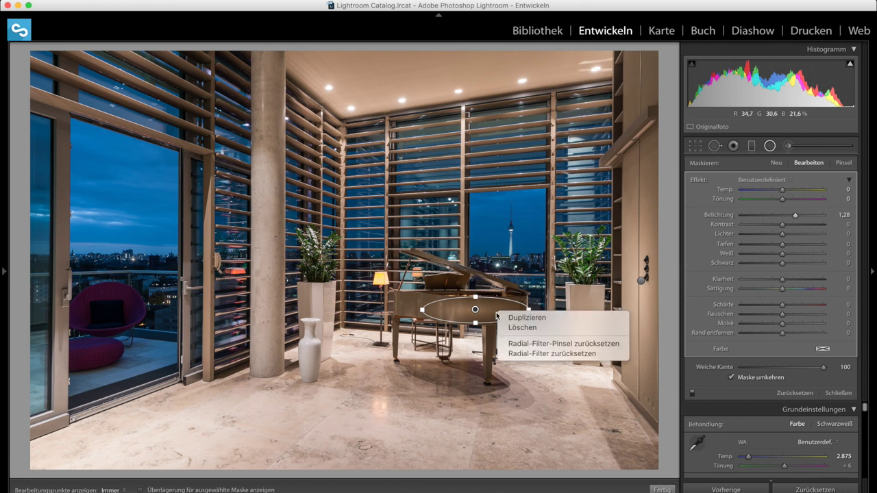
{"action": "left_click", "coordinate": [502, 320]}
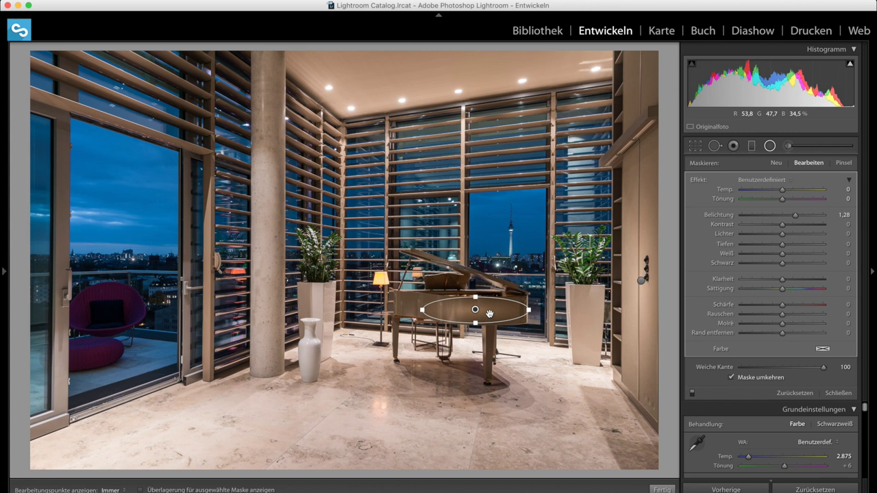
{"action": "mouse_move", "coordinate": [489, 313]}
{"action": "left_mouse_down"}
{"action": "mouse_move", "coordinate": [460, 214]}
{"action": "mouse_move", "coordinate": [281, 223]}
{"action": "left_mouse_up"}
{"action": "left_click_drag", "start_coordinate": [268, 253], "coordinate": [268, 362]}
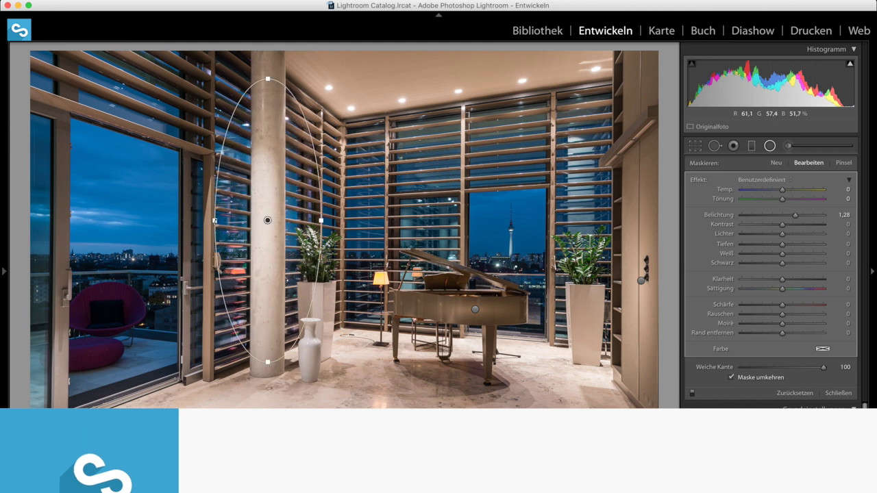
{"action": "left_click_drag", "start_coordinate": [215, 221], "coordinate": [251, 221]}
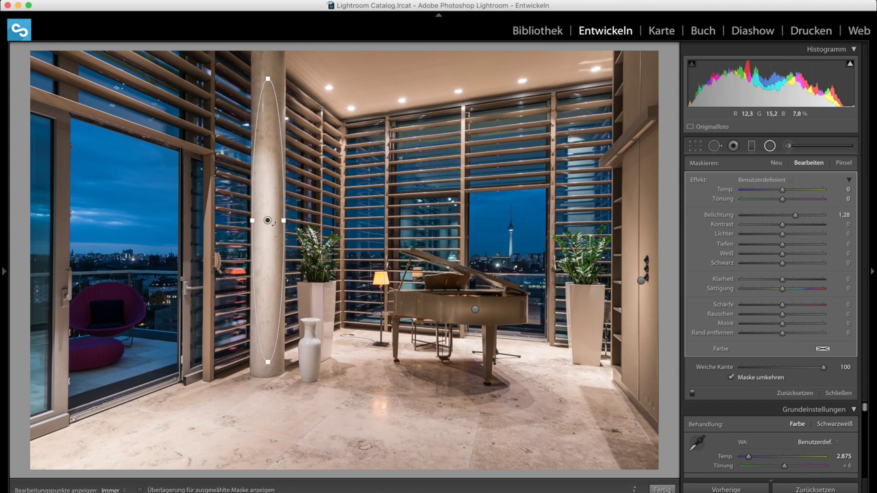
{"action": "left_click_drag", "start_coordinate": [268, 220], "coordinate": [263, 244]}
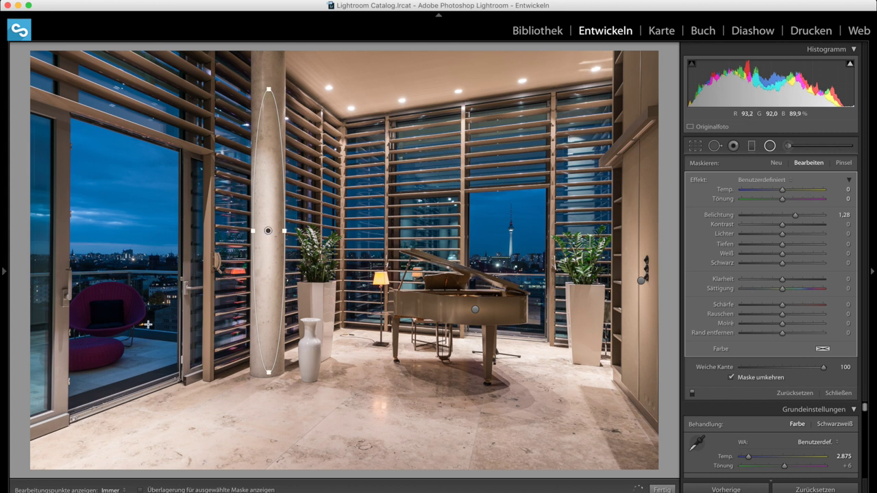
{"action": "mouse_move", "coordinate": [92, 297]}
{"action": "left_mouse_down"}
{"action": "mouse_move", "coordinate": [125, 318]}
{"action": "mouse_move", "coordinate": [118, 312]}
{"action": "left_mouse_up"}
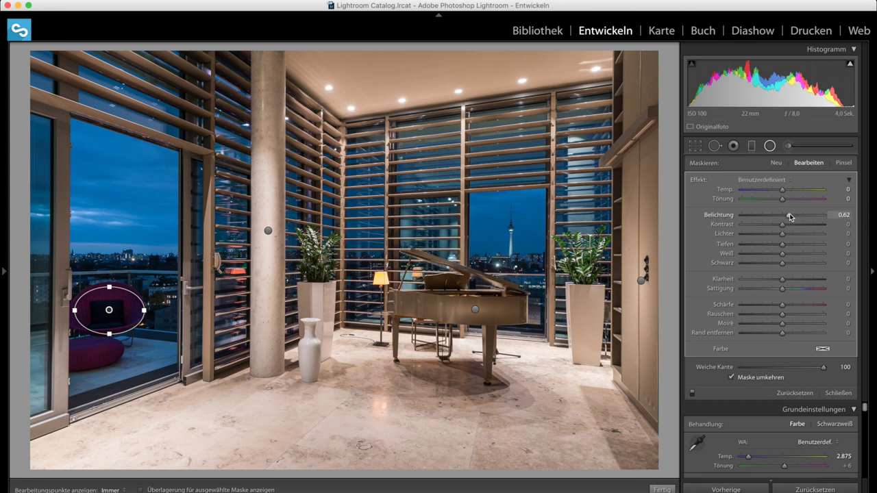
- Raise the chair filter's Belichtung to 1,23 and shift it slightly
{"action": "left_click_drag", "start_coordinate": [792, 217], "coordinate": [796, 217]}
{"action": "left_click", "coordinate": [114, 312]}
{"action": "left_click_drag", "start_coordinate": [113, 311], "coordinate": [113, 310]}
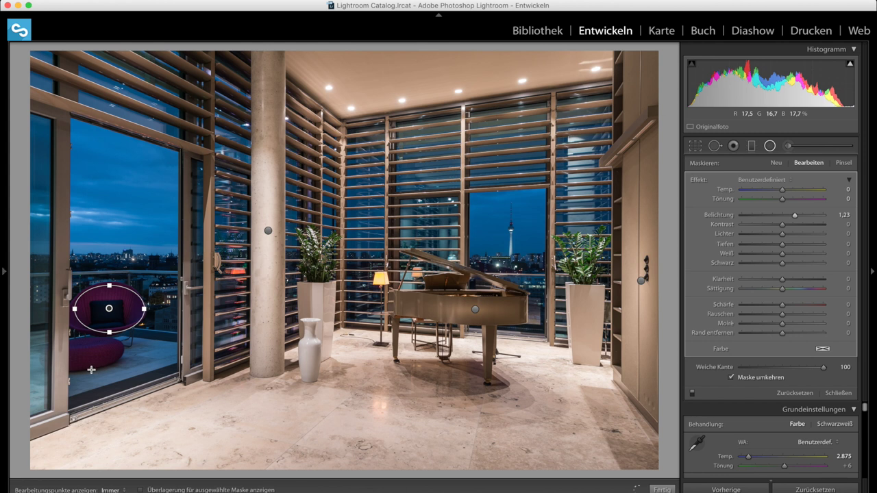
- Draw new radial filters around the ottoman cushion and across the ceiling lights
{"action": "left_click_drag", "start_coordinate": [85, 348], "coordinate": [114, 358]}
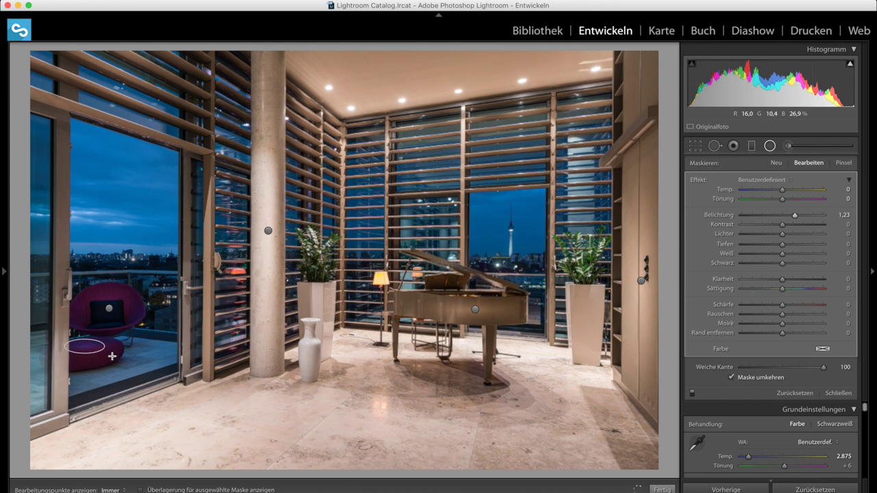
{"action": "left_click_drag", "start_coordinate": [114, 358], "coordinate": [92, 350]}
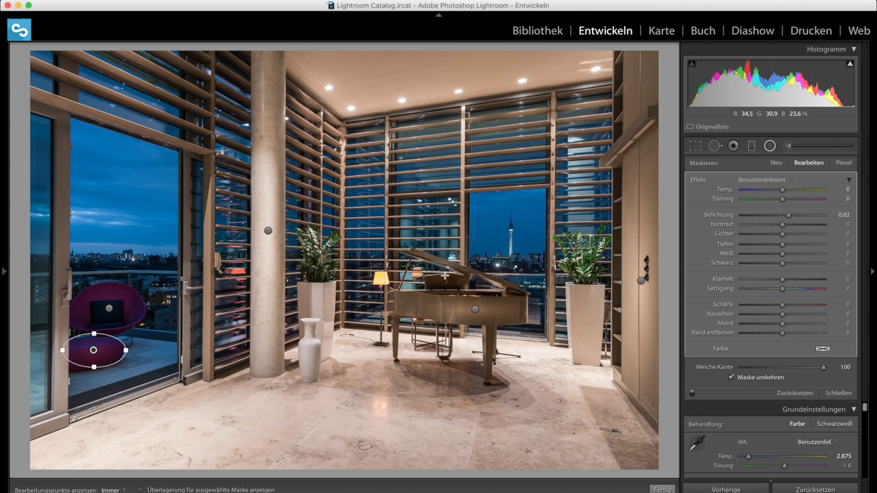
{"action": "left_click_drag", "start_coordinate": [417, 75], "coordinate": [498, 107]}
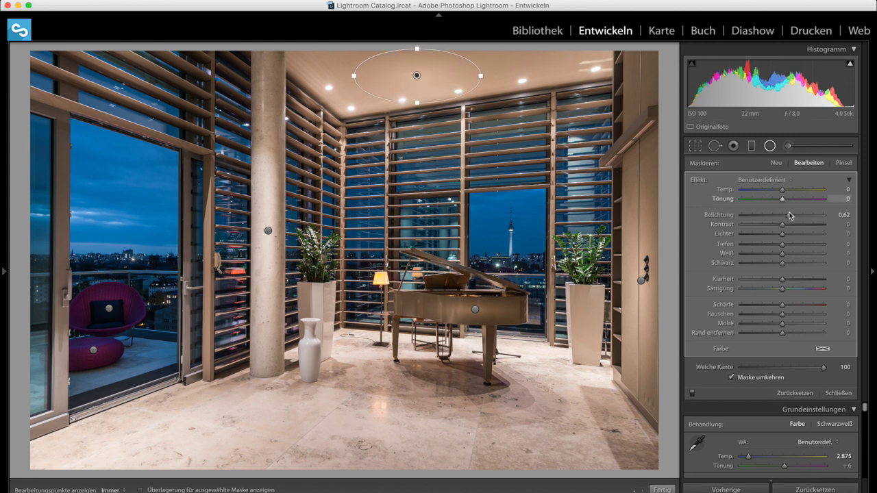
- Darken and widen the ceiling filter, then delete it with Löschen
{"action": "left_click_drag", "start_coordinate": [782, 218], "coordinate": [778, 218]}
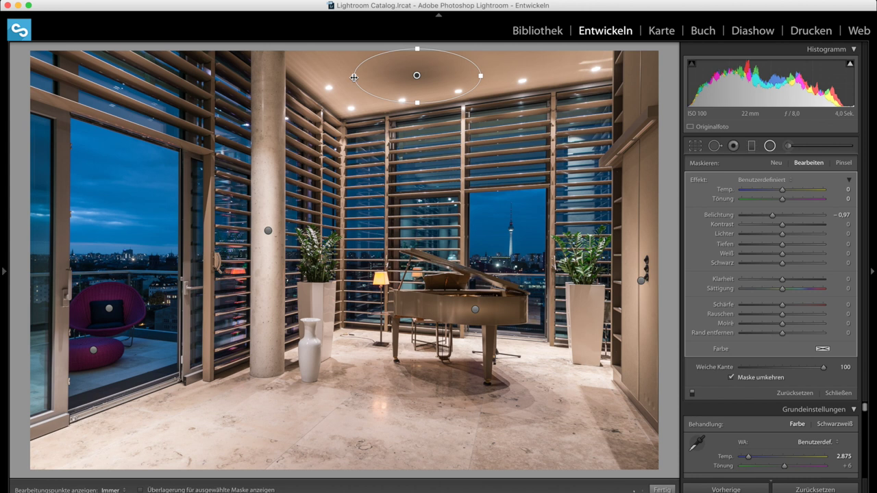
{"action": "left_click_drag", "start_coordinate": [354, 75], "coordinate": [315, 79]}
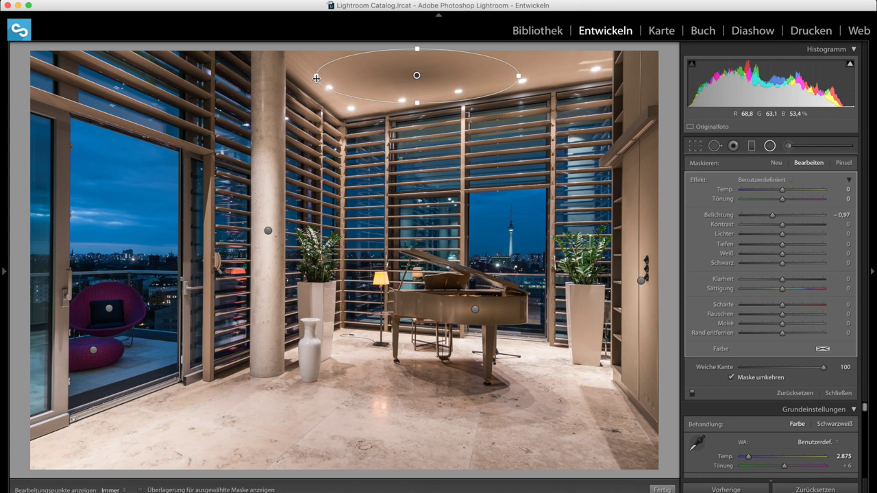
{"action": "left_click_drag", "start_coordinate": [415, 58], "coordinate": [414, 57]}
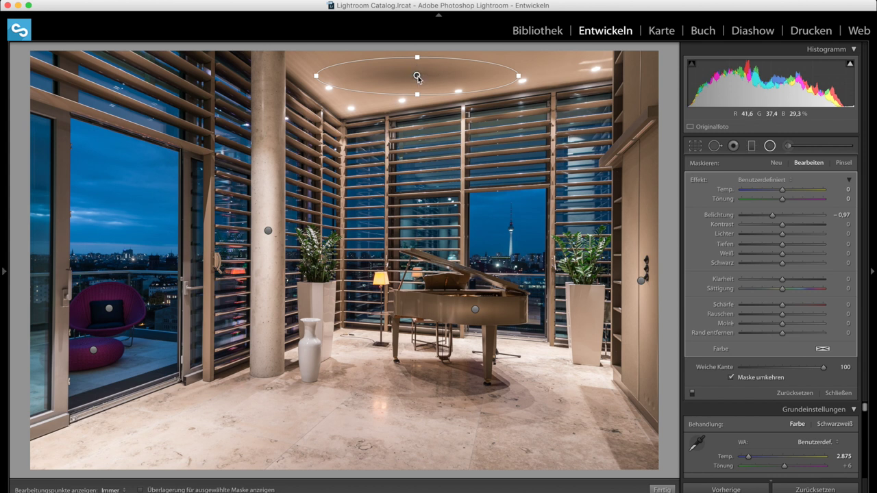
{"action": "right_click", "coordinate": [418, 79]}
{"action": "left_click", "coordinate": [433, 88]}
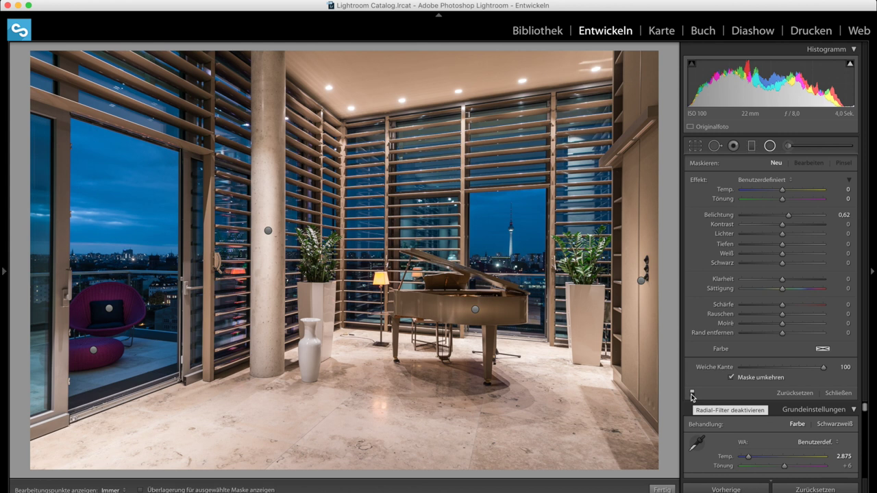
{"action": "left_click", "coordinate": [692, 395]}
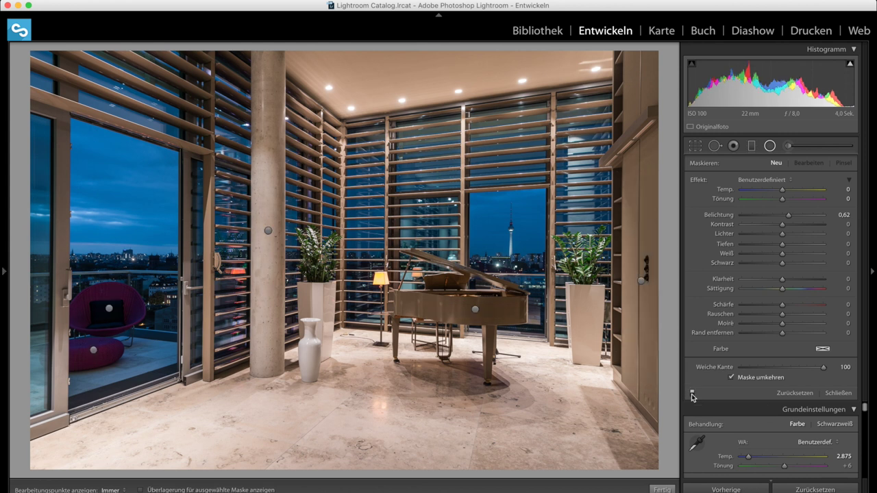
{"action": "left_click", "coordinate": [693, 395]}
{"action": "left_click", "coordinate": [692, 394]}
{"action": "left_click", "coordinate": [692, 394]}
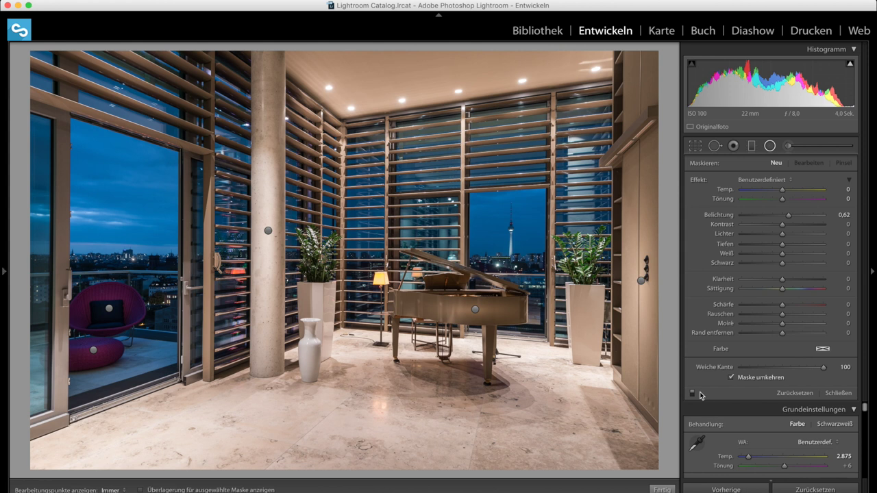
{"action": "left_click", "coordinate": [692, 395]}
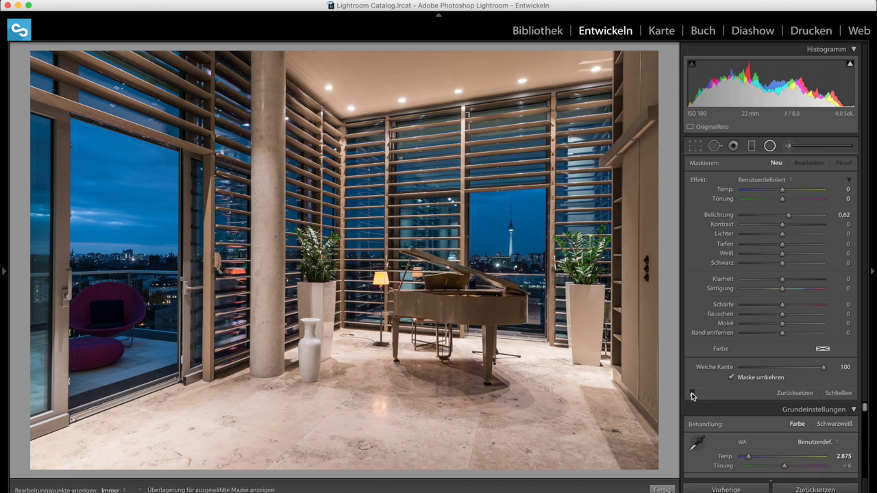
{"action": "left_click", "coordinate": [692, 394]}
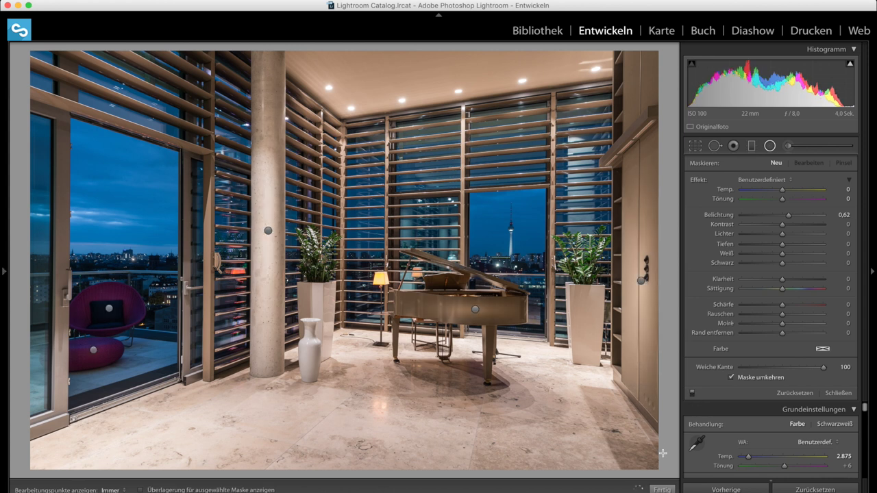
- Click Fertig to close the radial filter tool
{"action": "left_click", "coordinate": [660, 489]}
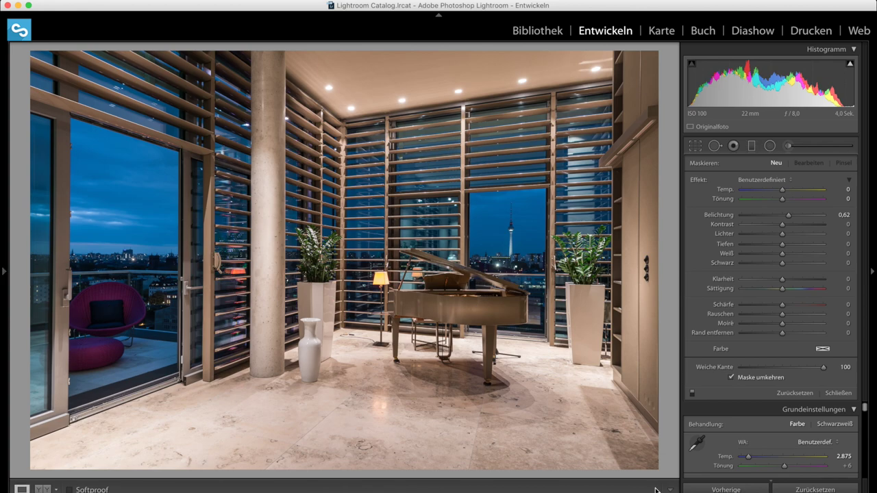